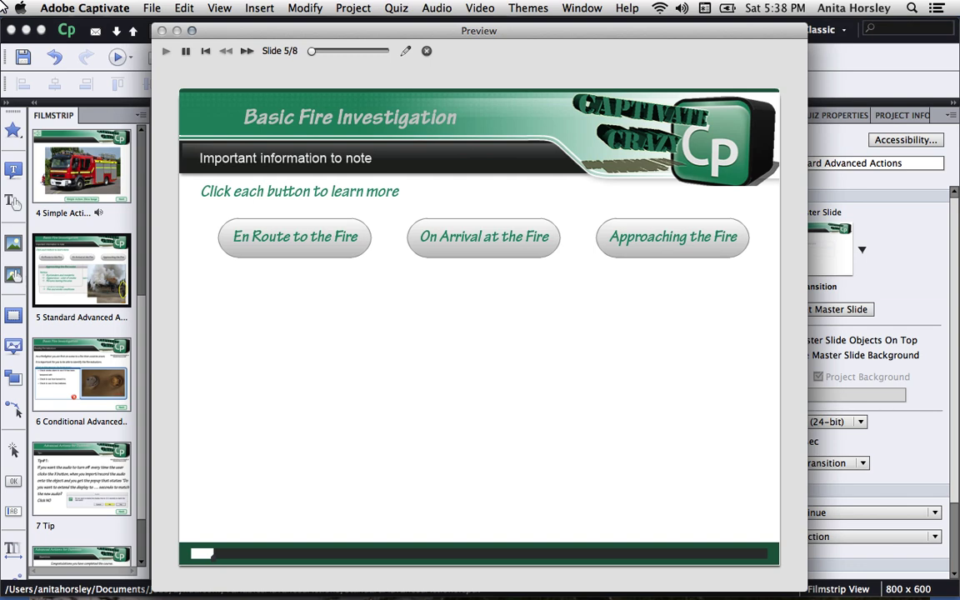
In the preview, test the On Arrival, Approaching and En Route buttons, each revealing its own panel.
key("Tab")
key("Tab")
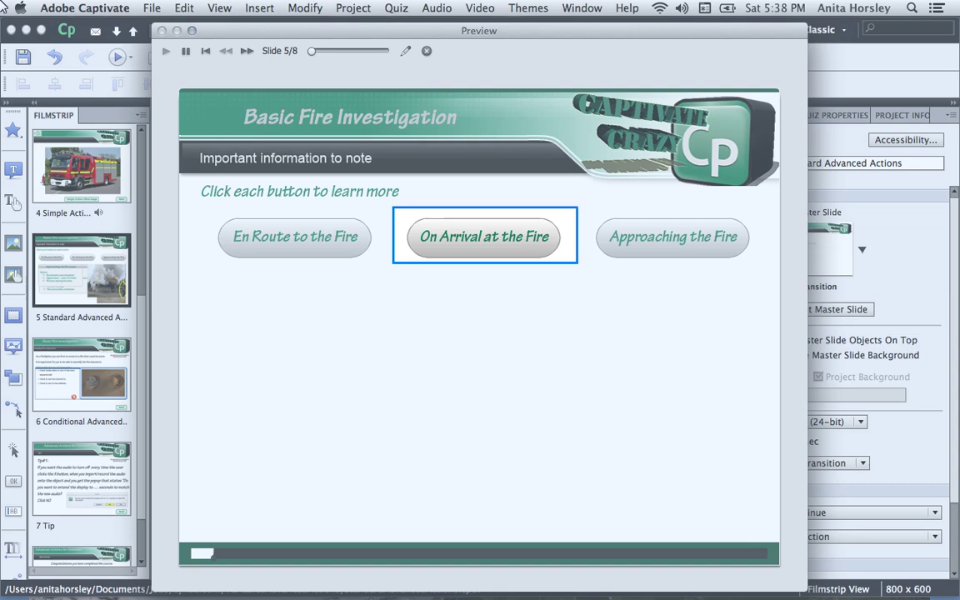
key("Tab")
key("Tab")
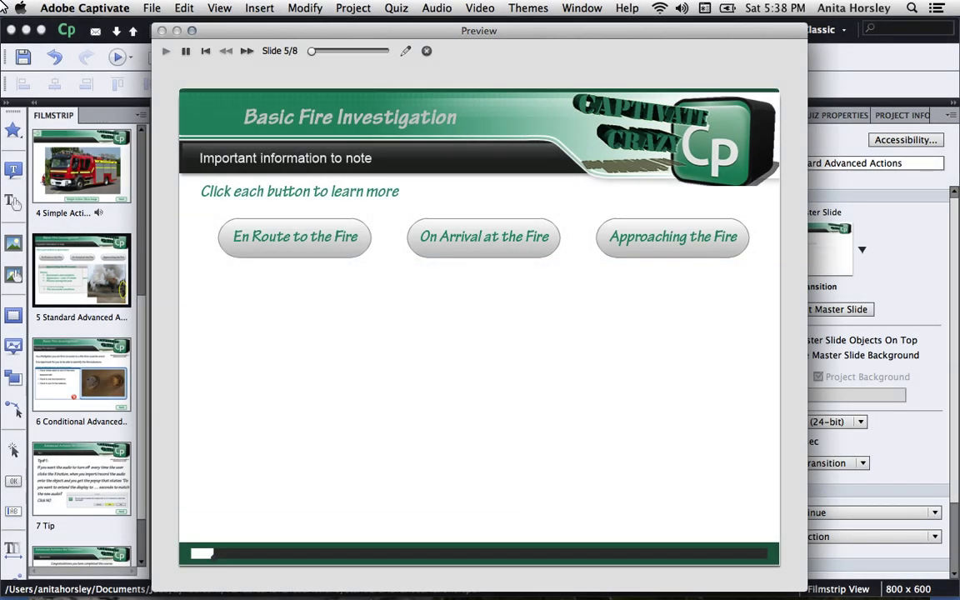
left_click(477, 251)
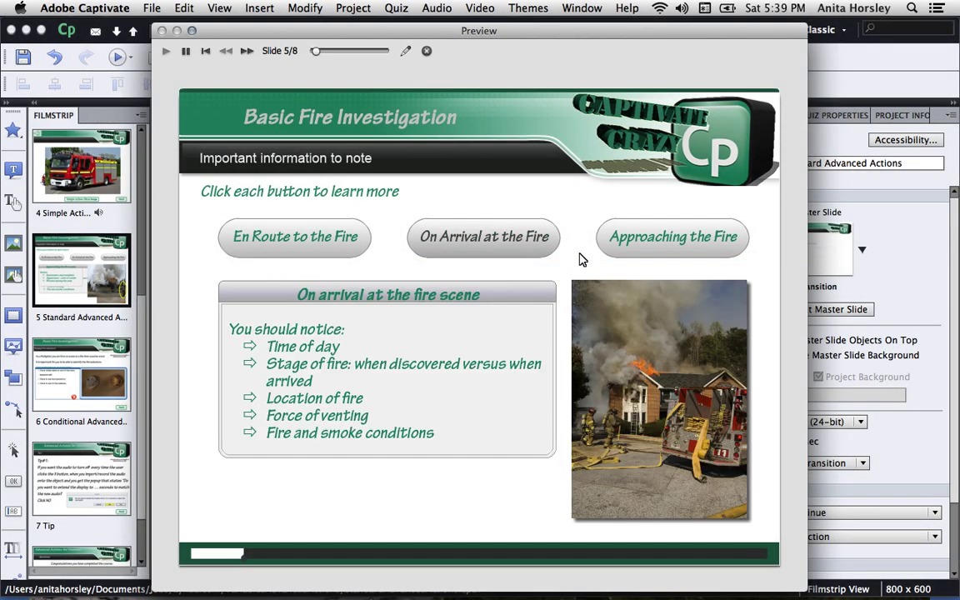
left_click(633, 262)
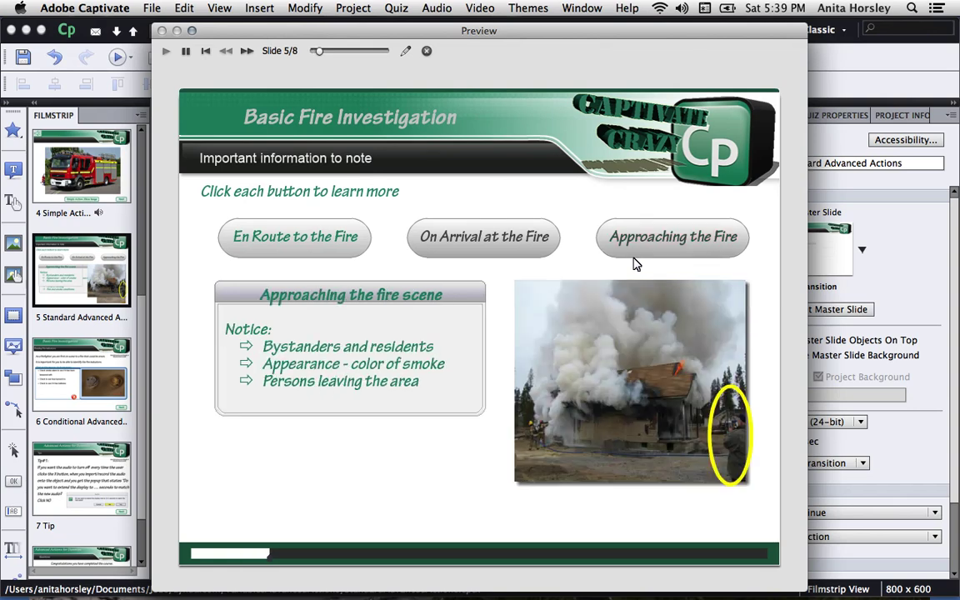
left_click(269, 255)
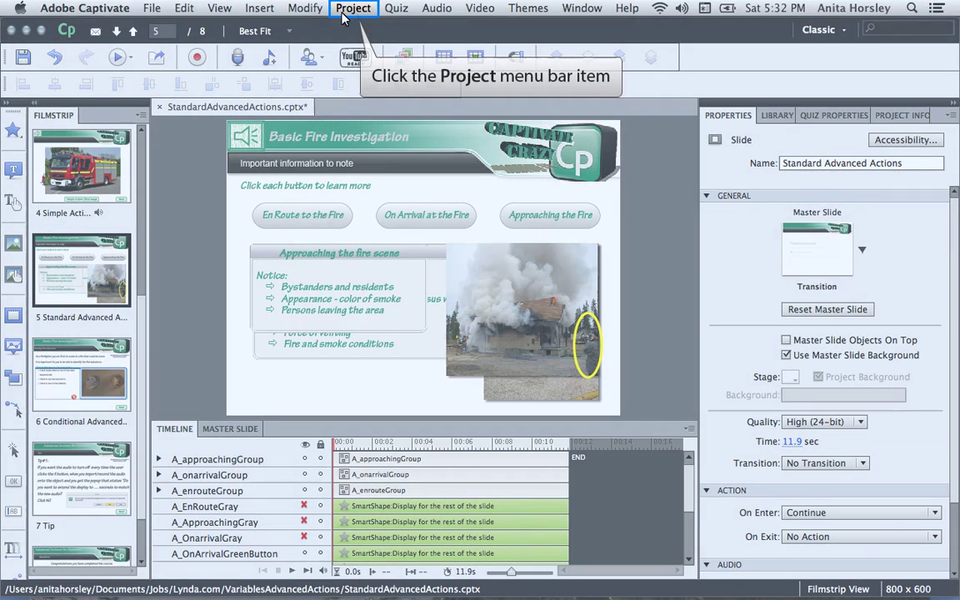
From the Project menu's Advanced Actions, name a new standard action SA_EnRouteToFire.
left_click(350, 10)
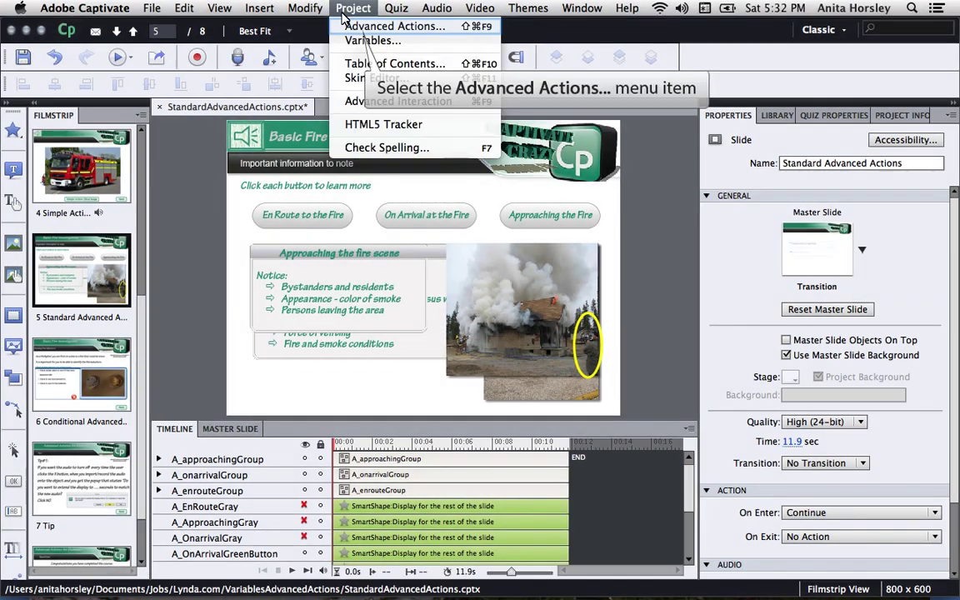
left_click(390, 27)
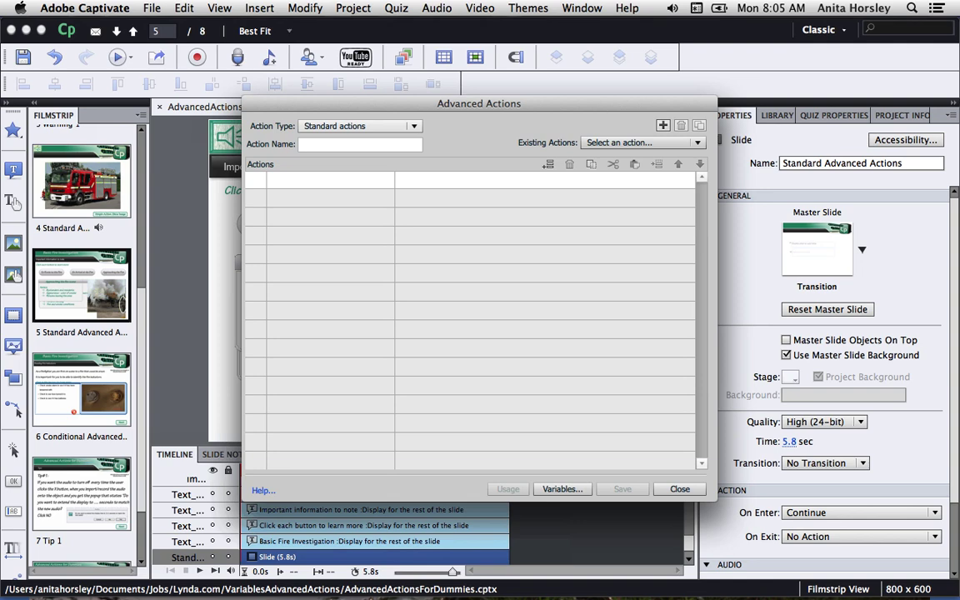
key("Tab")
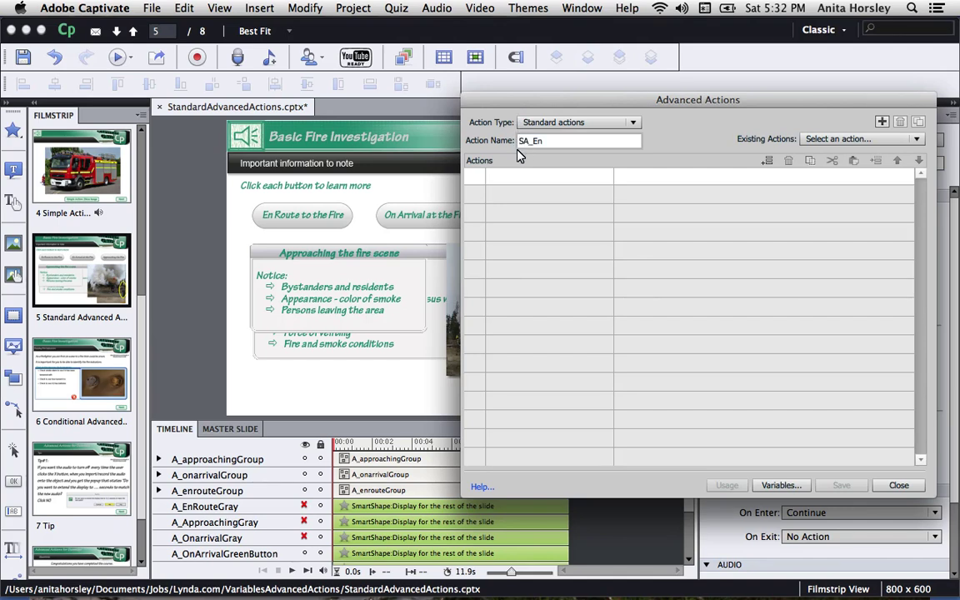
type("Ro")
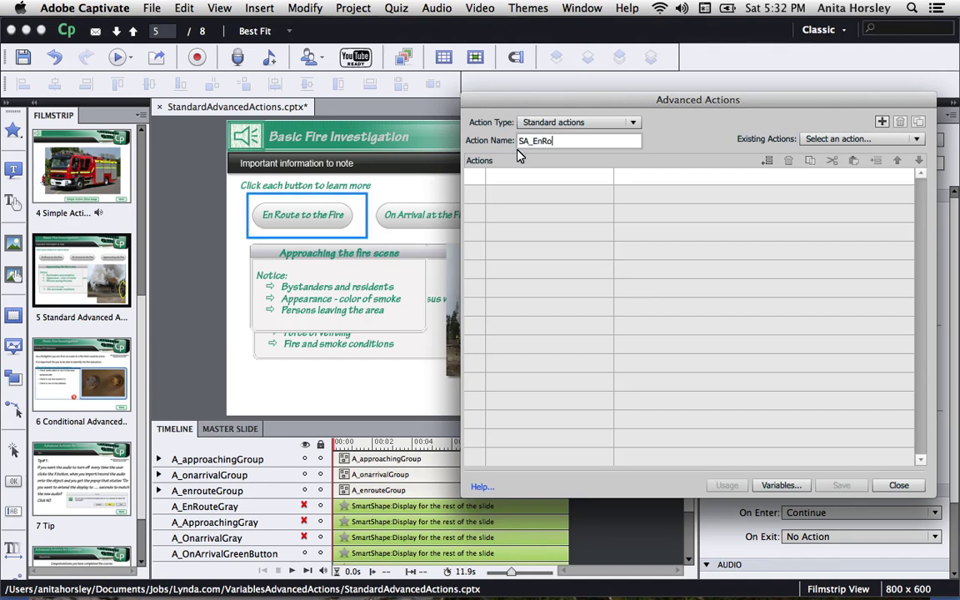
type("uteToFire")
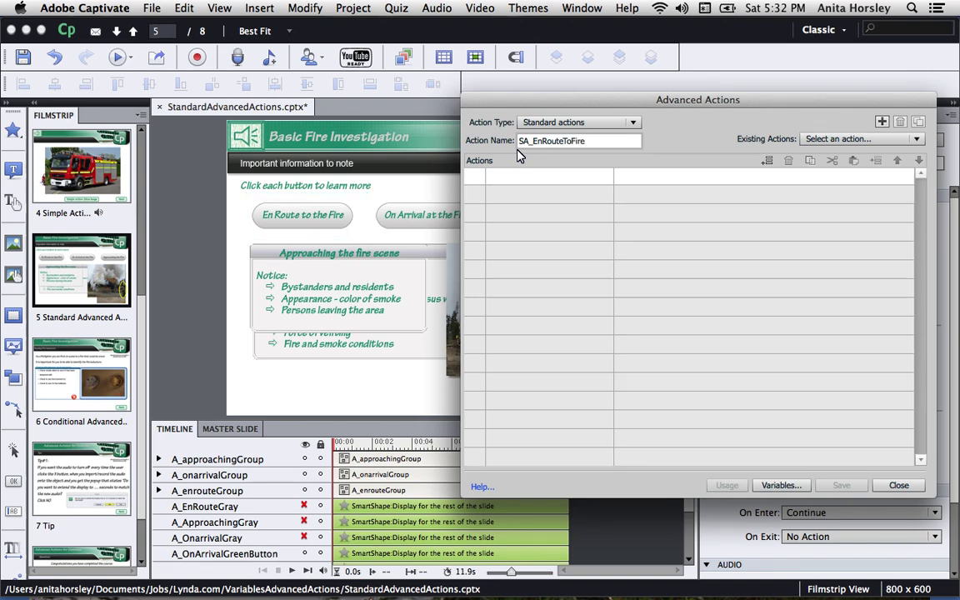
key("Tab")
Set the first action row to Show and browse the list of slide items to reveal.
double_click(503, 178)
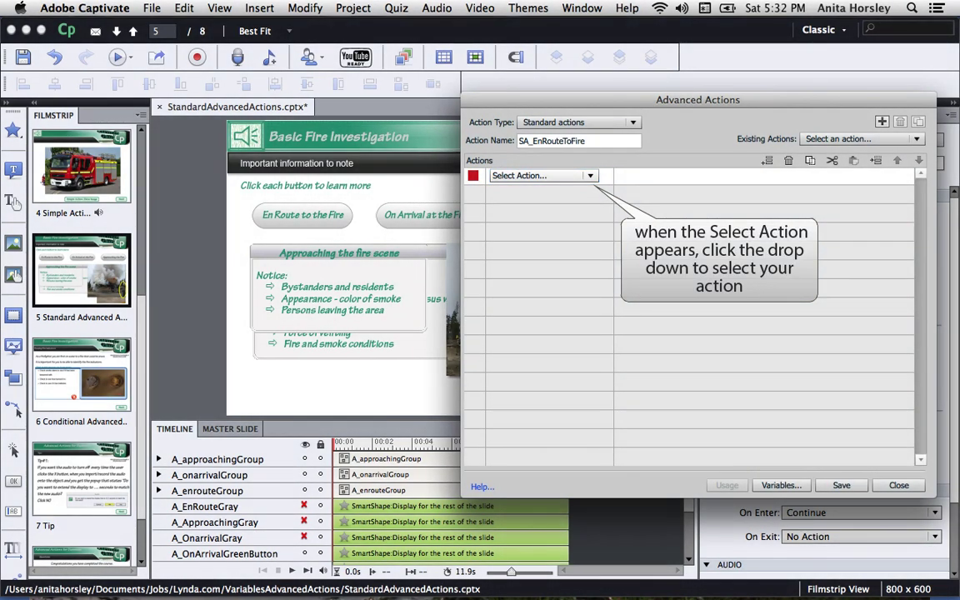
left_click(590, 175)
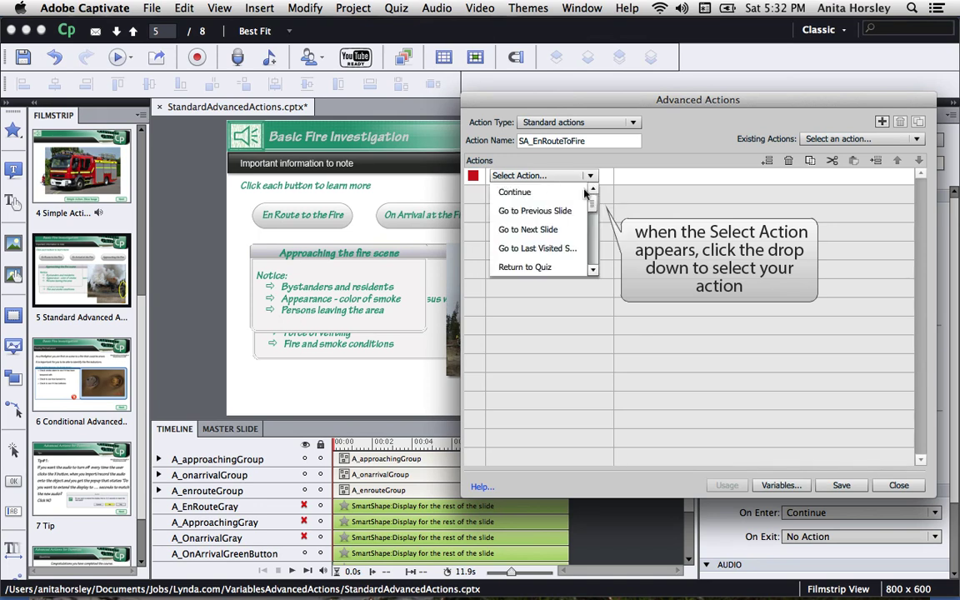
scroll(594, 205, "down", 3)
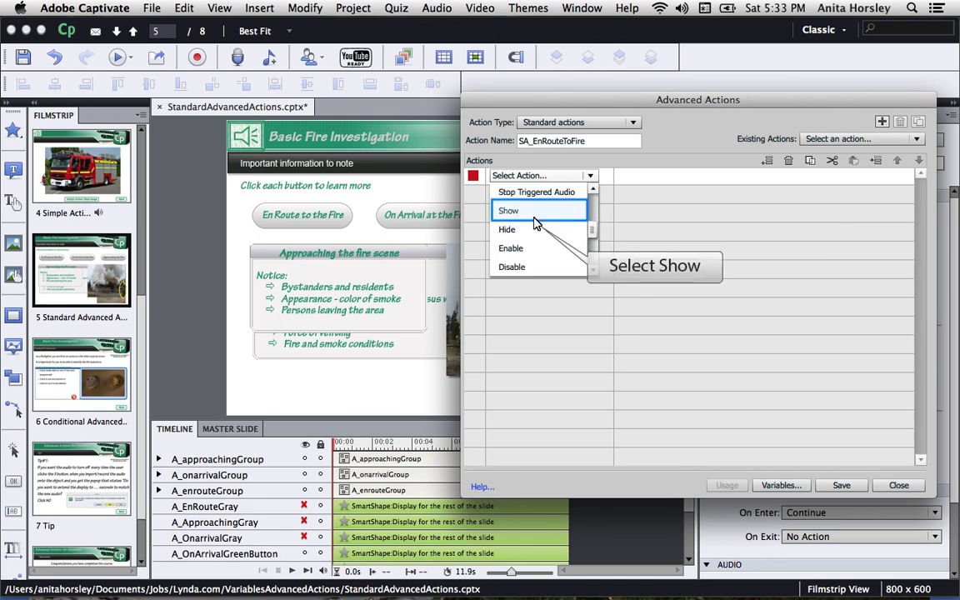
left_click(536, 223)
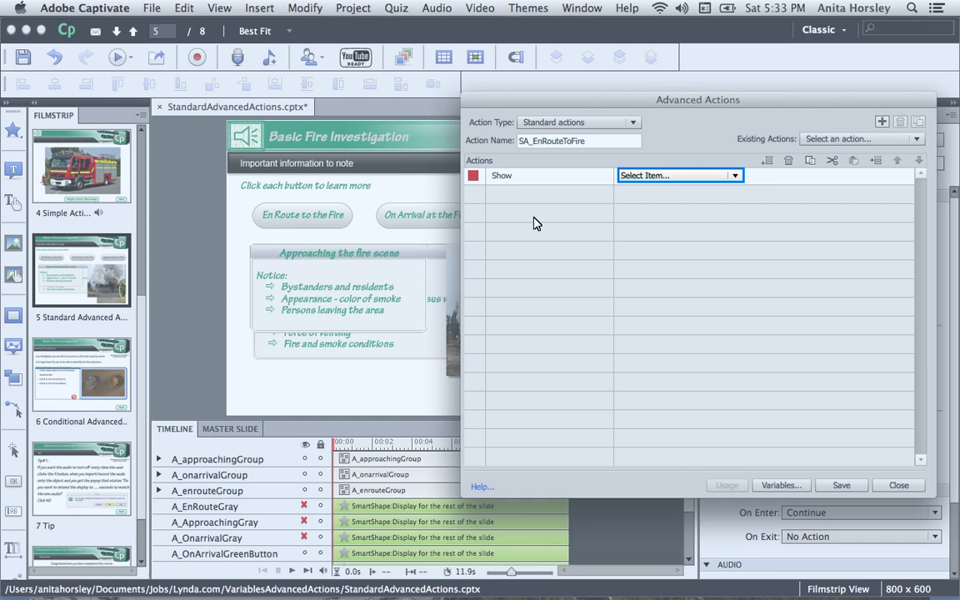
left_click(736, 177)
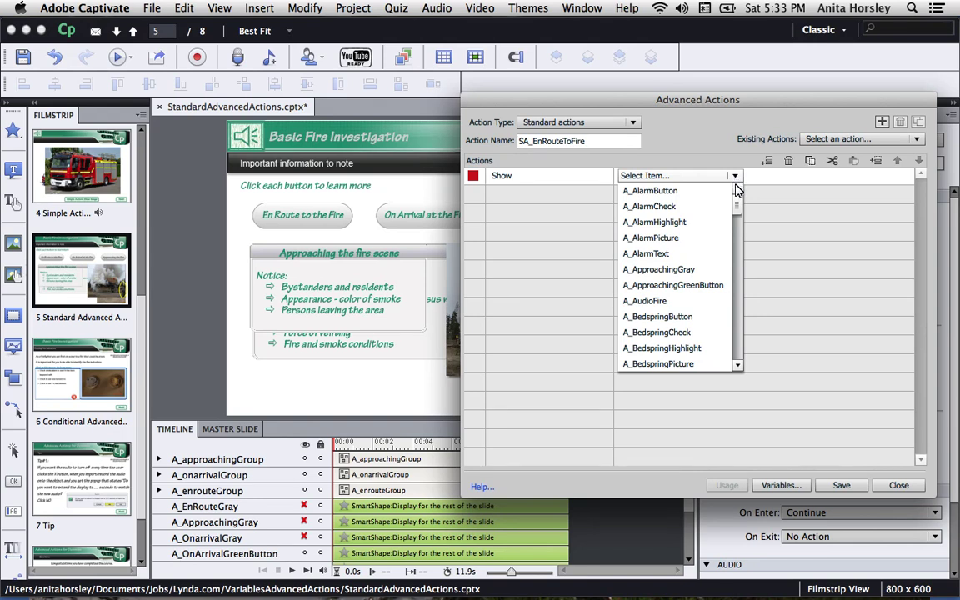
left_click_drag(737, 204, 741, 242)
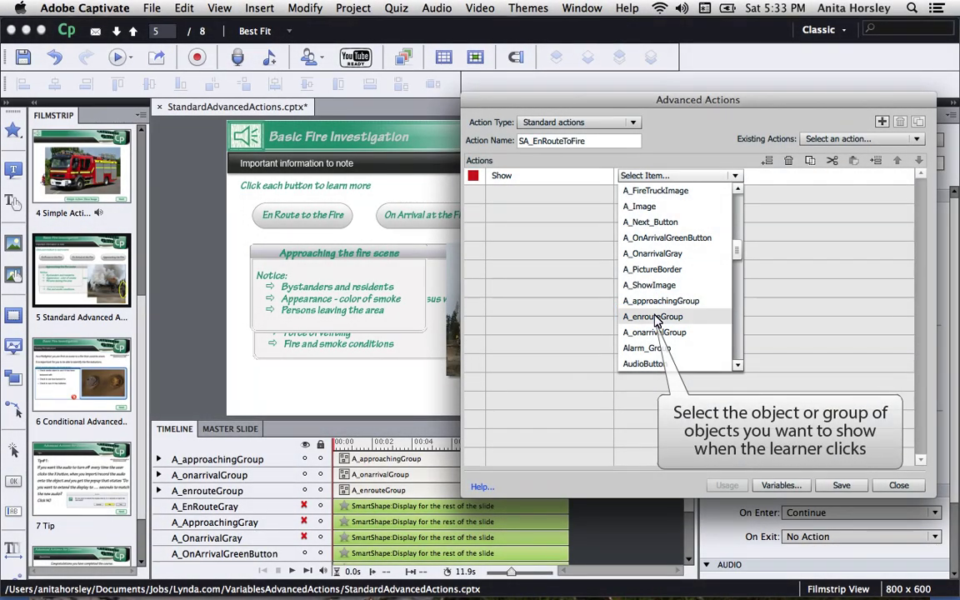
Pick A_enrouteGroup for the Show row, then add a second row hiding A_approachingGroup.
left_click(656, 321)
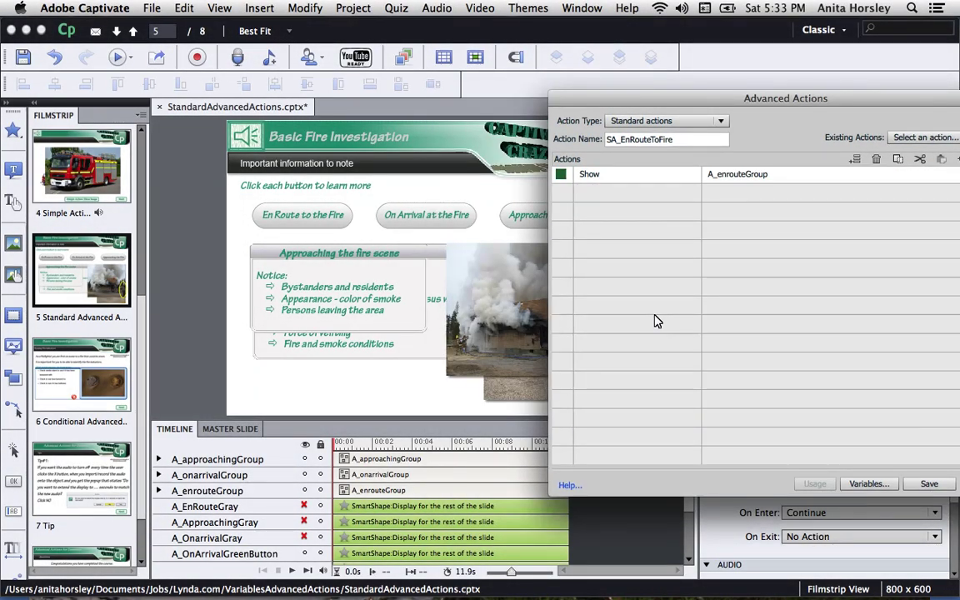
double_click(598, 194)
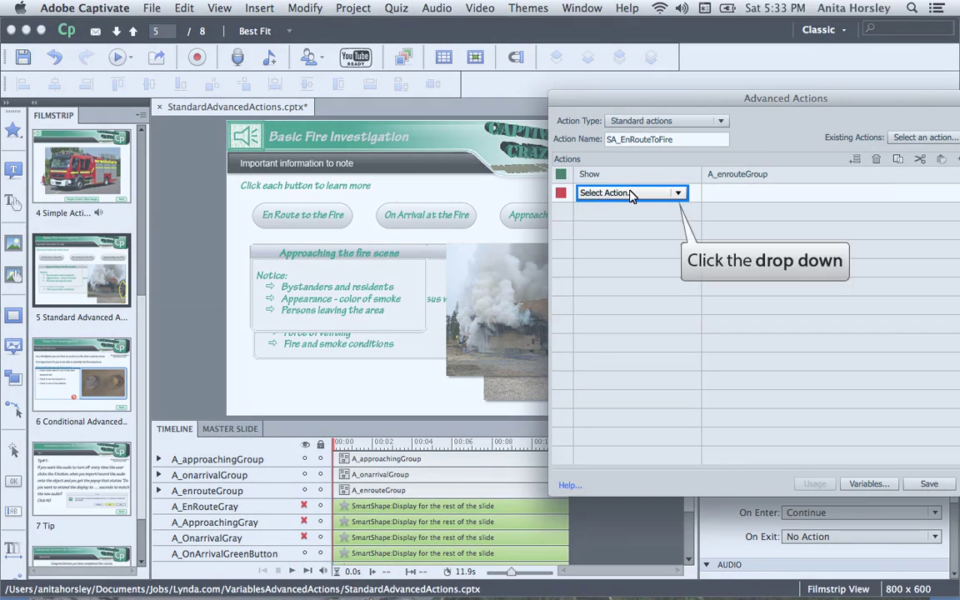
left_click(678, 200)
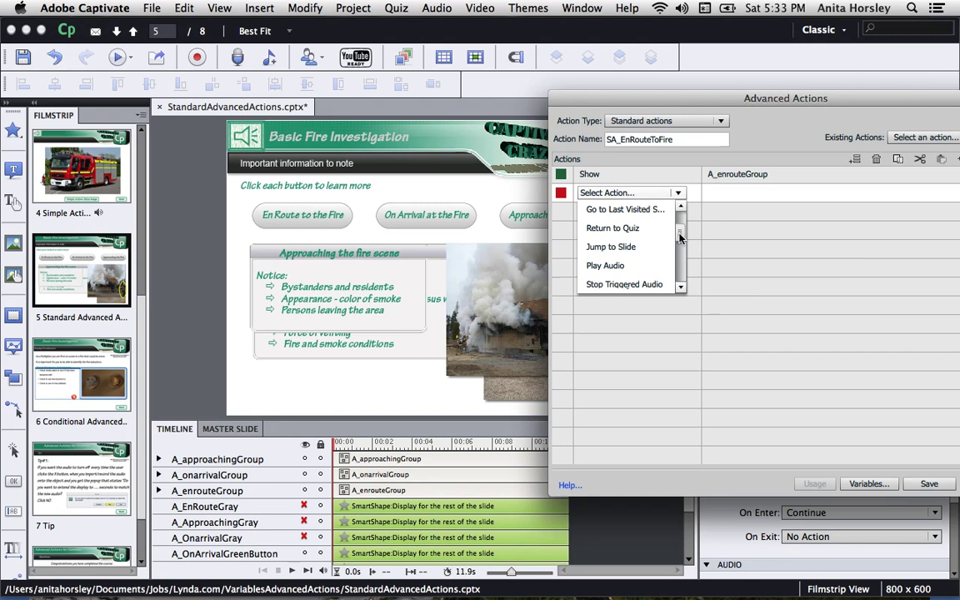
scroll(681, 241, "down", 1)
scroll(680, 240, "down", 2)
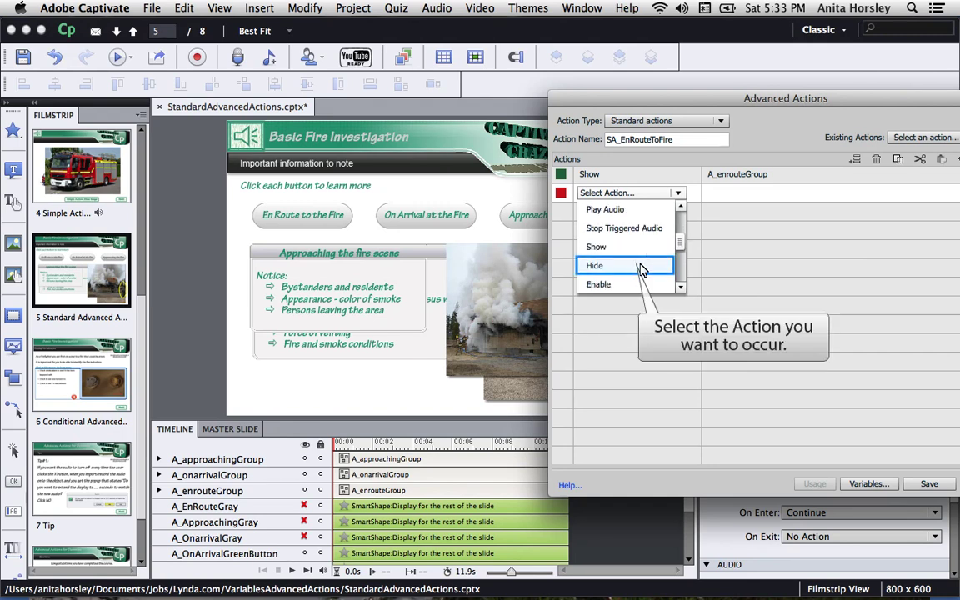
left_click(640, 266)
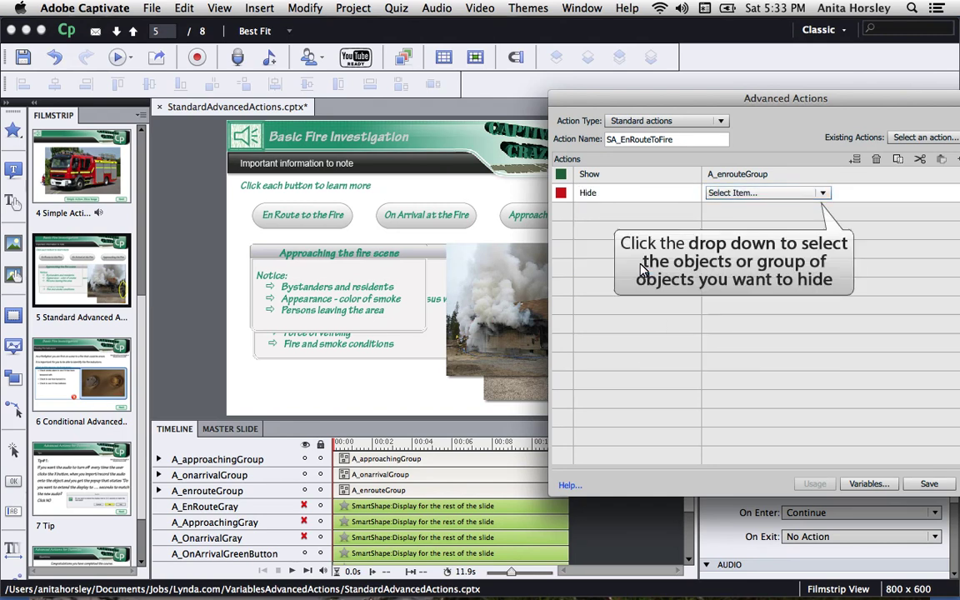
left_click(820, 193)
left_click_drag(825, 239, 825, 268)
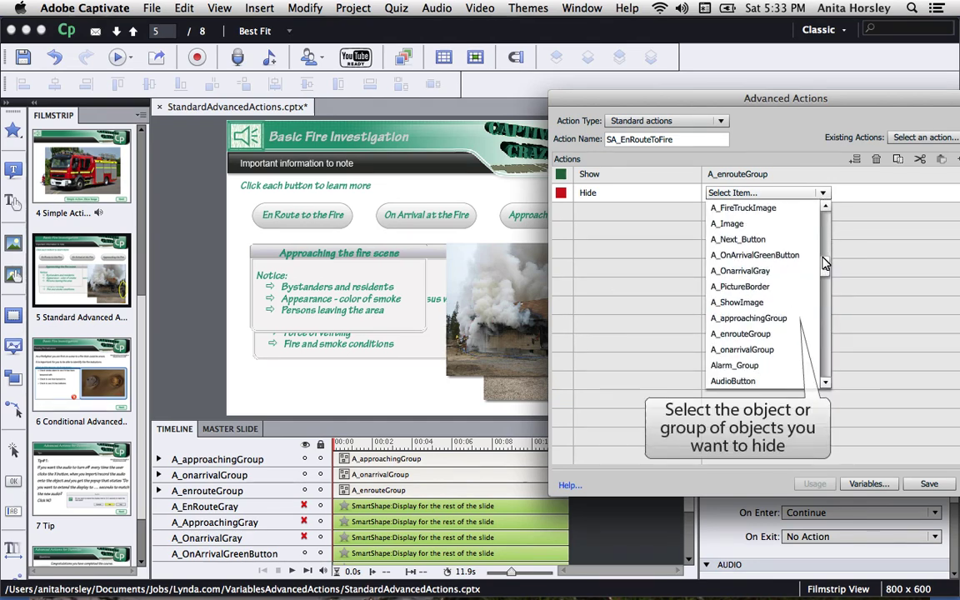
left_click(798, 321)
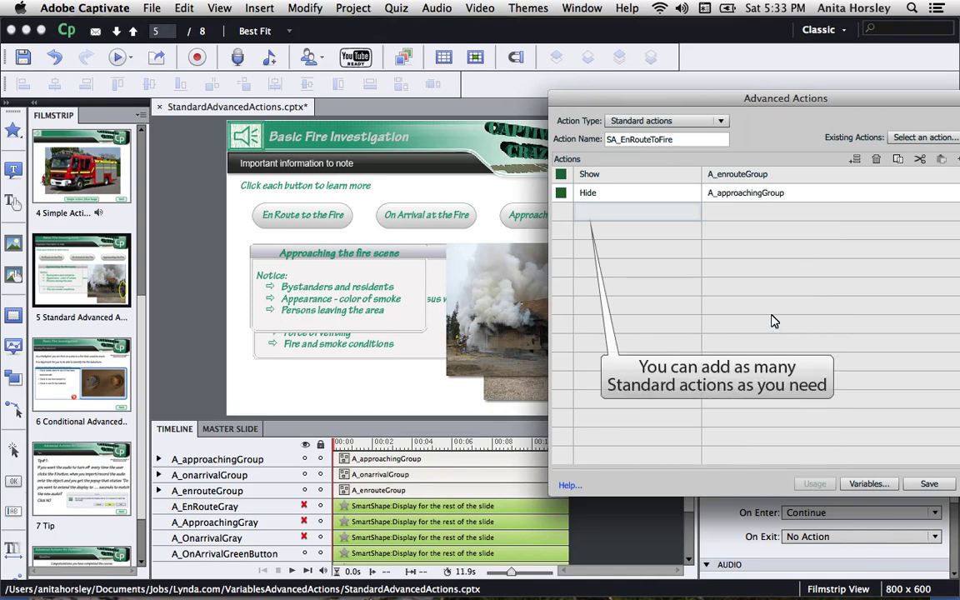
Add a third row that hides A_onarrivalGroup.
left_click(592, 215)
left_click(599, 304)
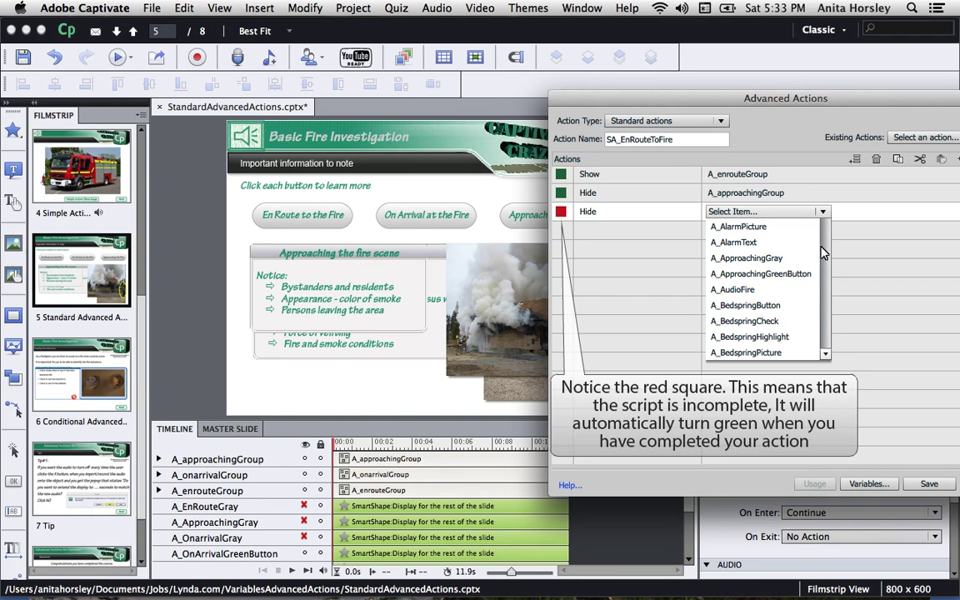
scroll(825, 240, "up", 1)
scroll(825, 239, "down", 6)
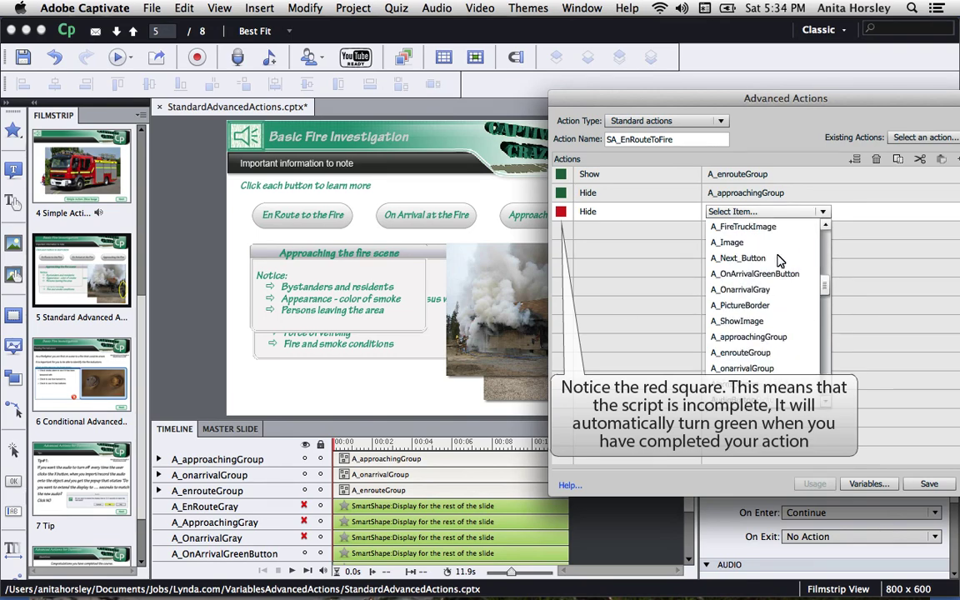
left_click(737, 368)
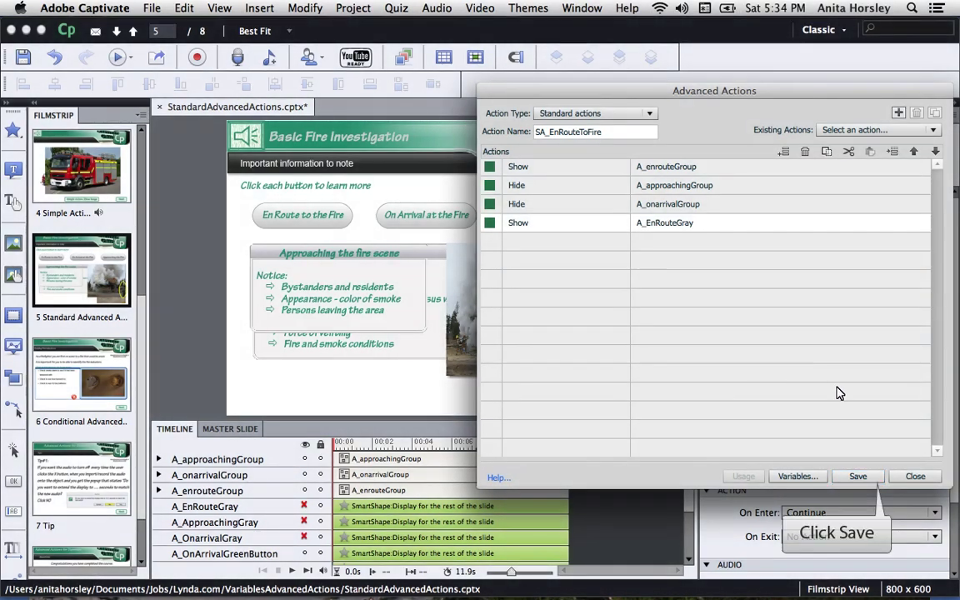
Save SA_EnRouteToFire and duplicate it as SA_OnArrivalToFire.
left_click(875, 487)
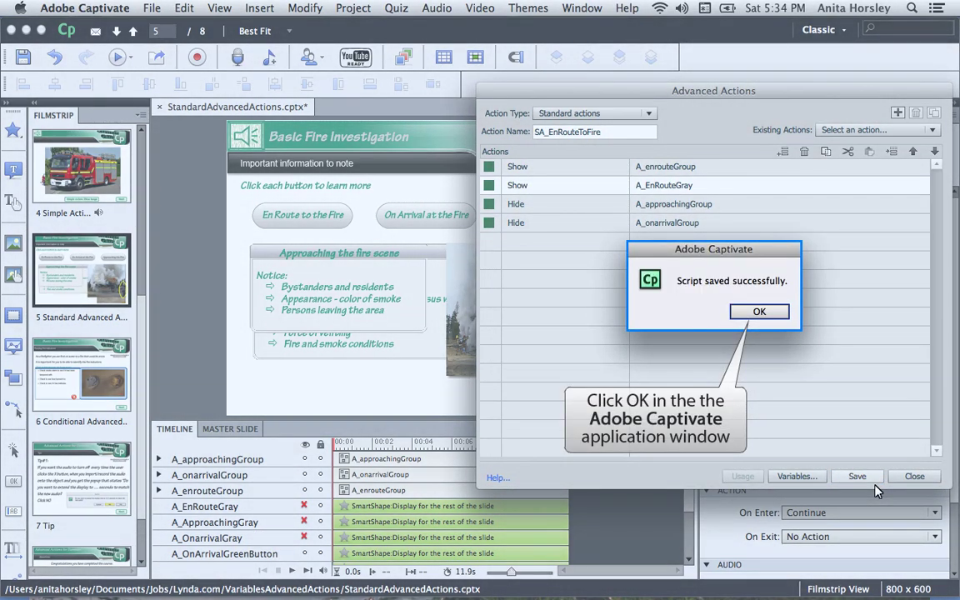
left_click(758, 313)
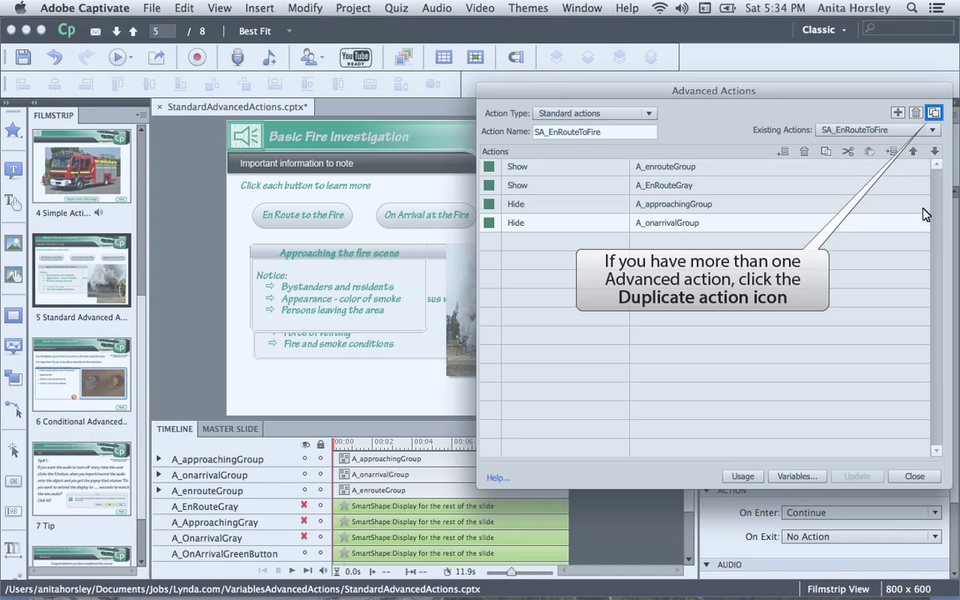
left_click(935, 117)
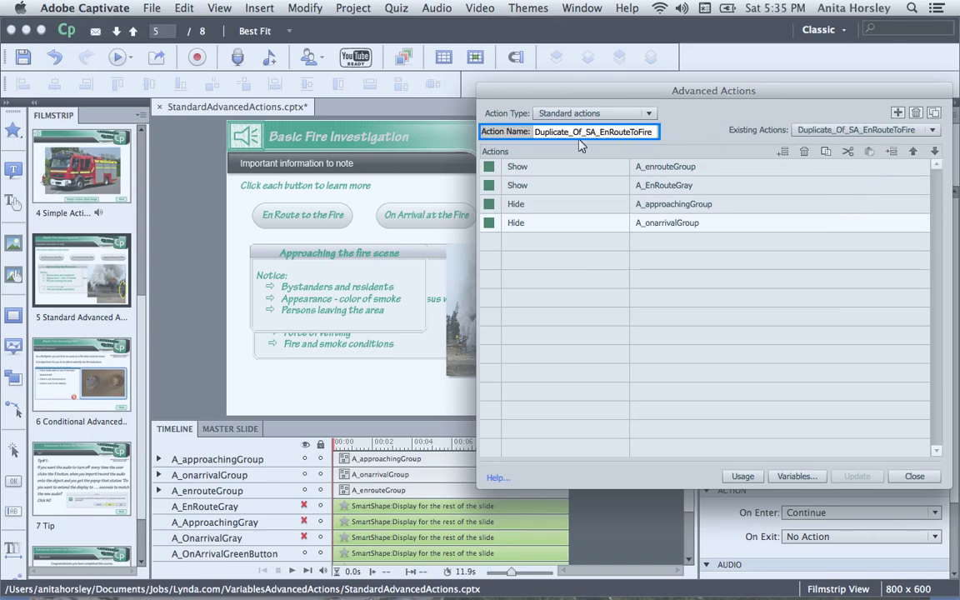
type("SA_OnArrival")
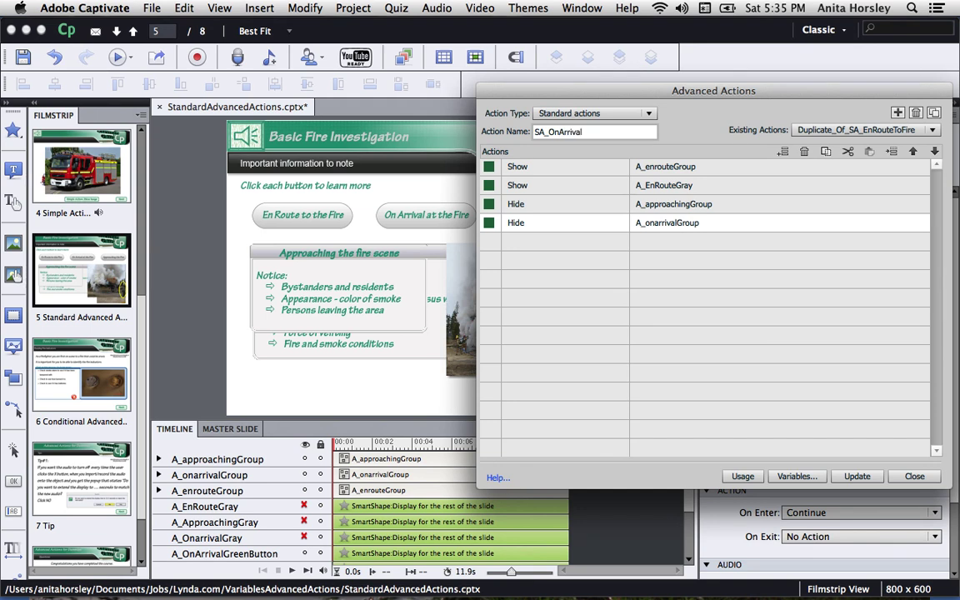
type("ToFire")
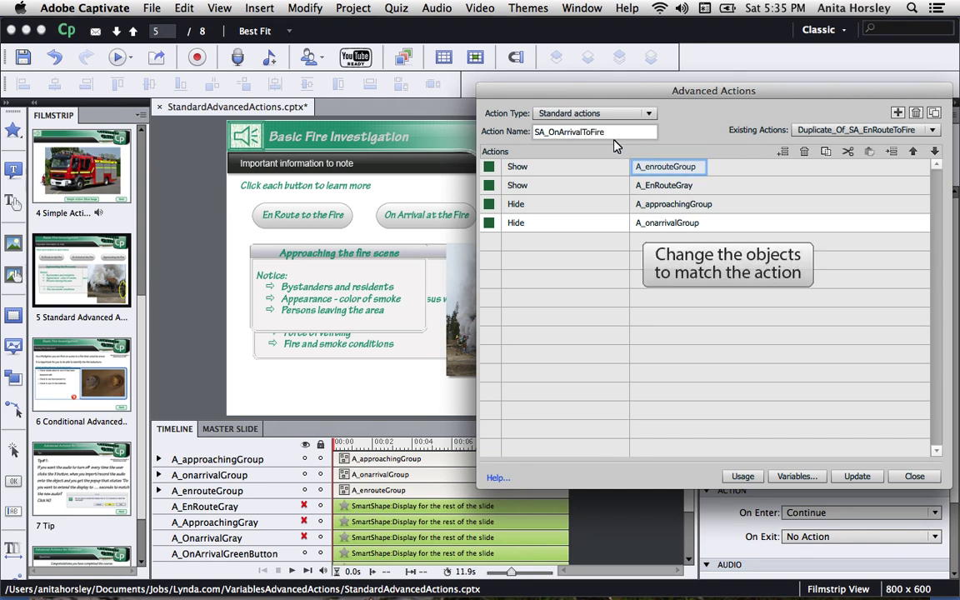
Make SA_OnArrivalToFire show A_onarrivalGroup and A_OnarrivalGray instead, and update the action.
left_click(704, 182)
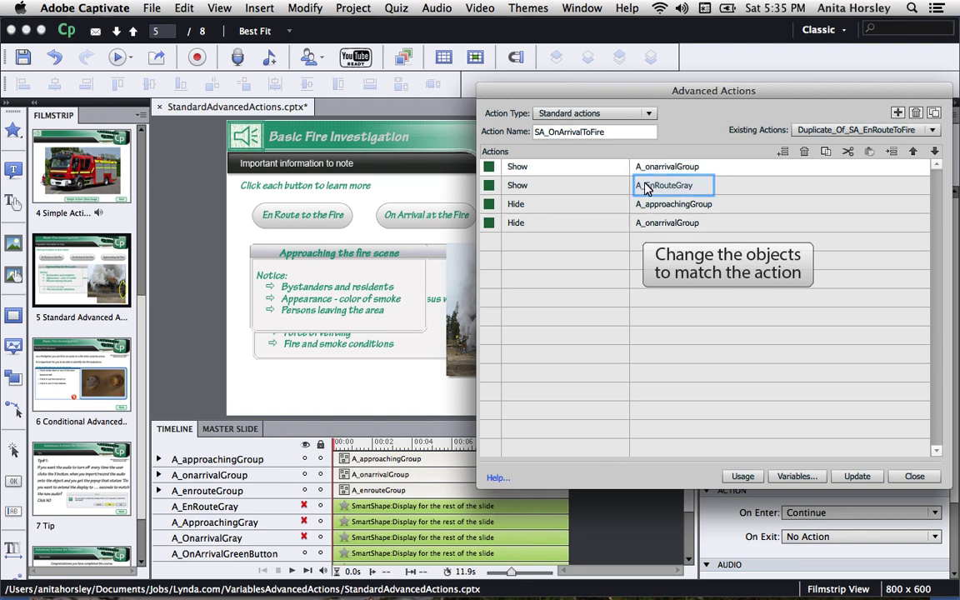
left_click(723, 222)
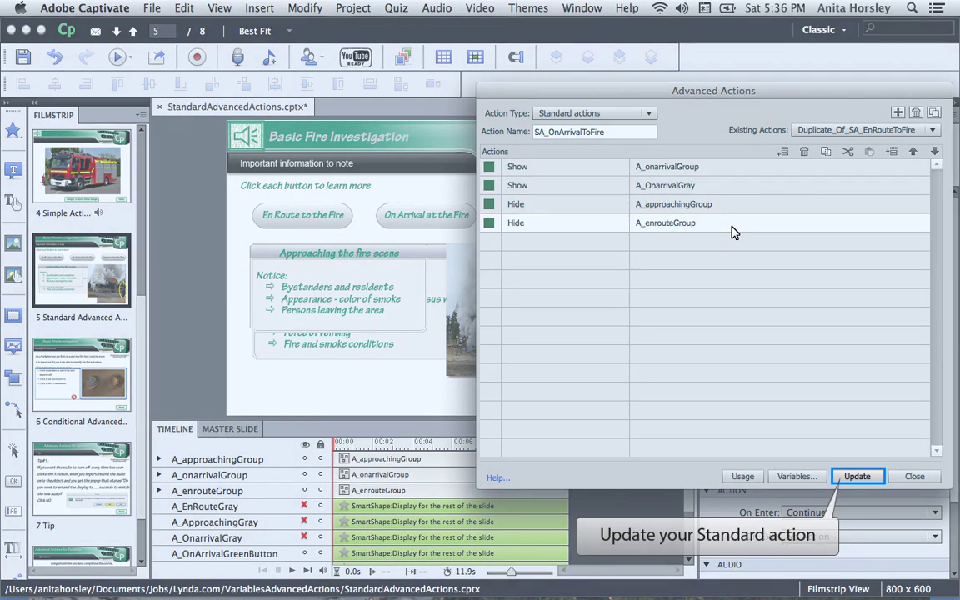
left_click(871, 475)
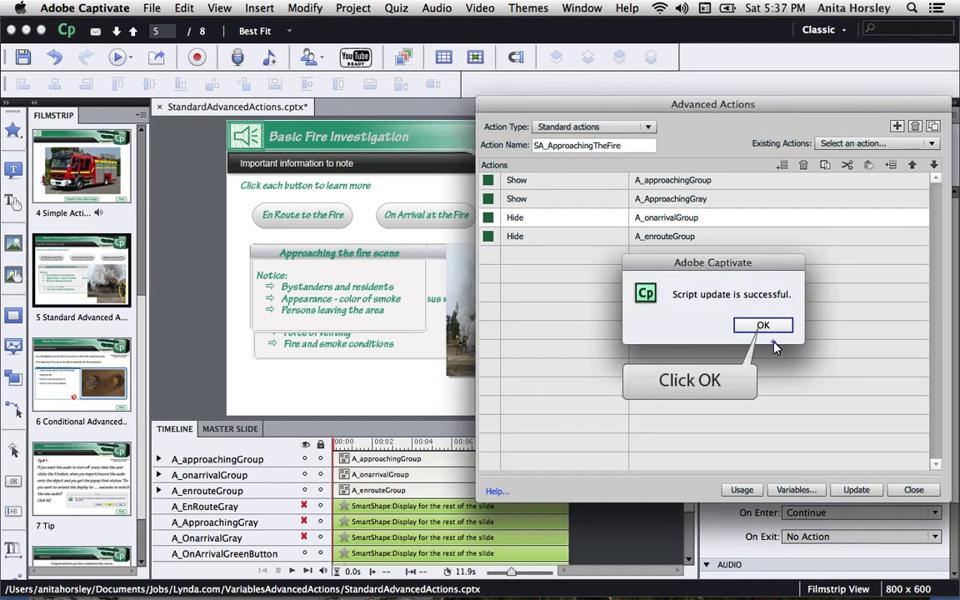
left_click(764, 326)
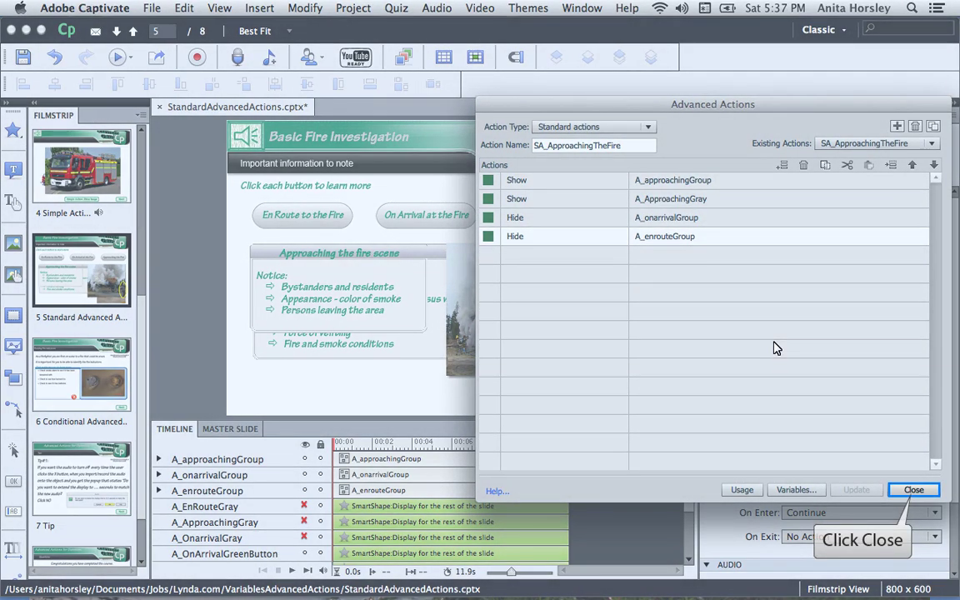
Set the En Route to the Fire button's On Success to run SA_EnRouteToFire, then select the On Arrival button's script list.
left_click(914, 490)
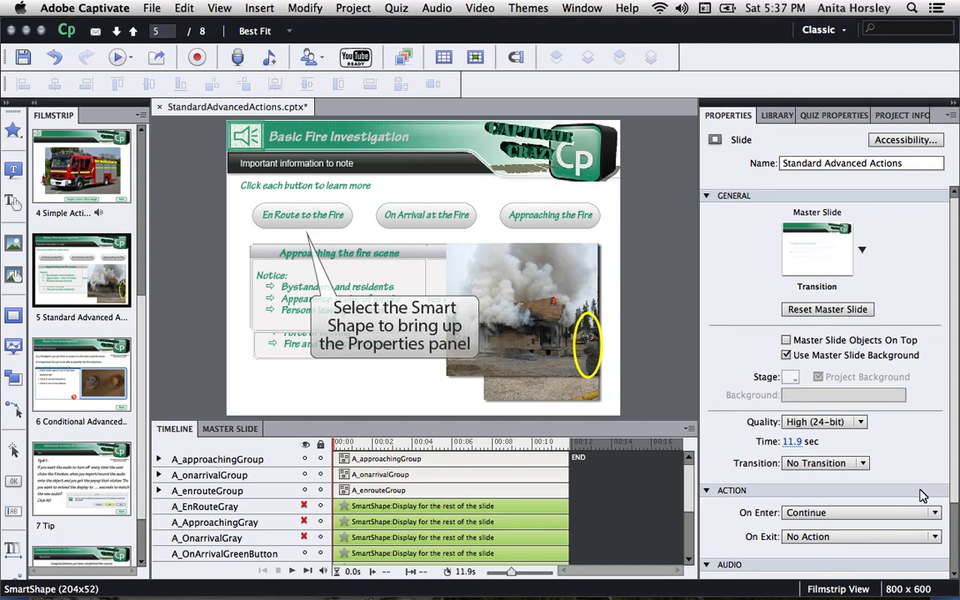
left_click(304, 225)
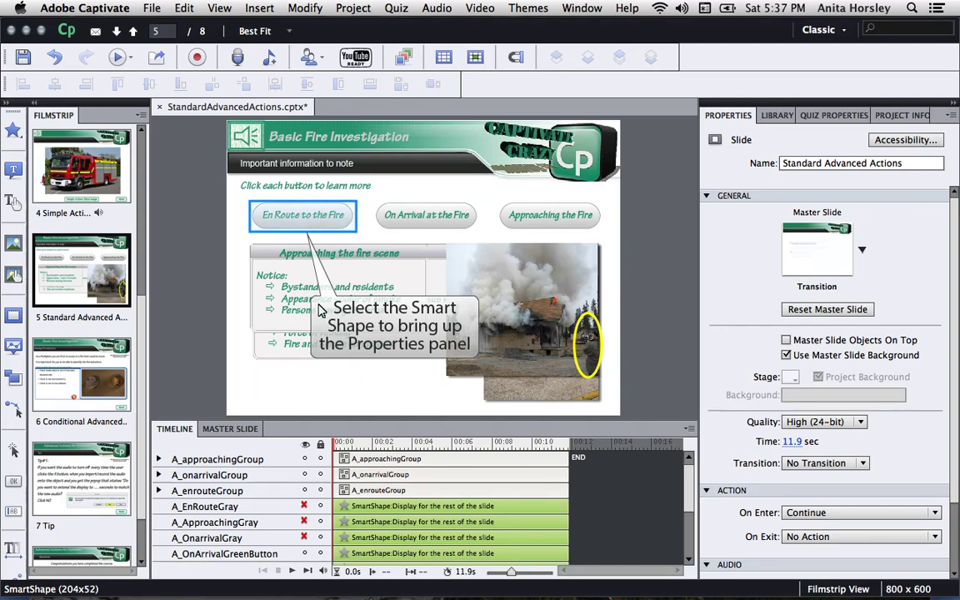
left_click(304, 237)
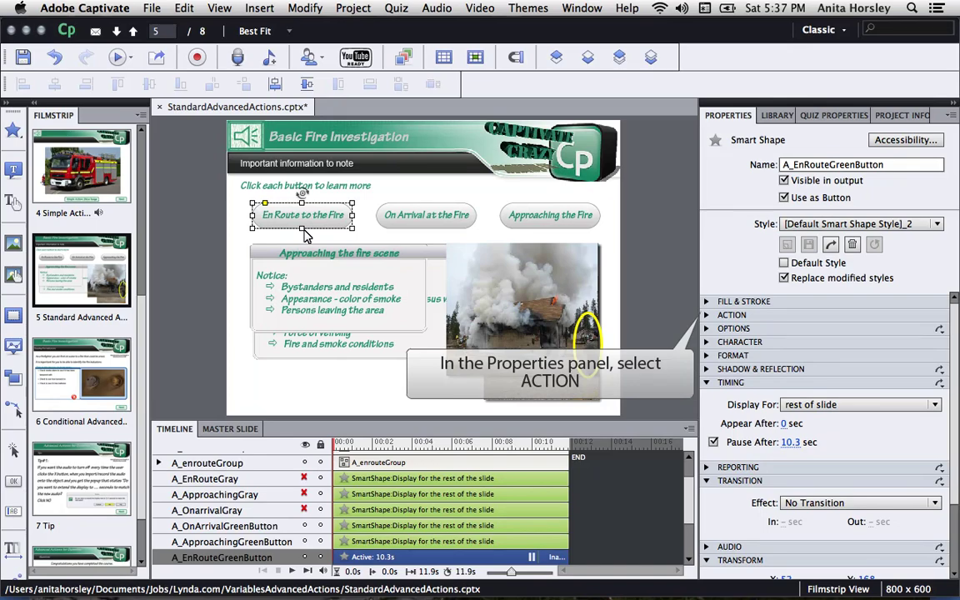
left_click(705, 320)
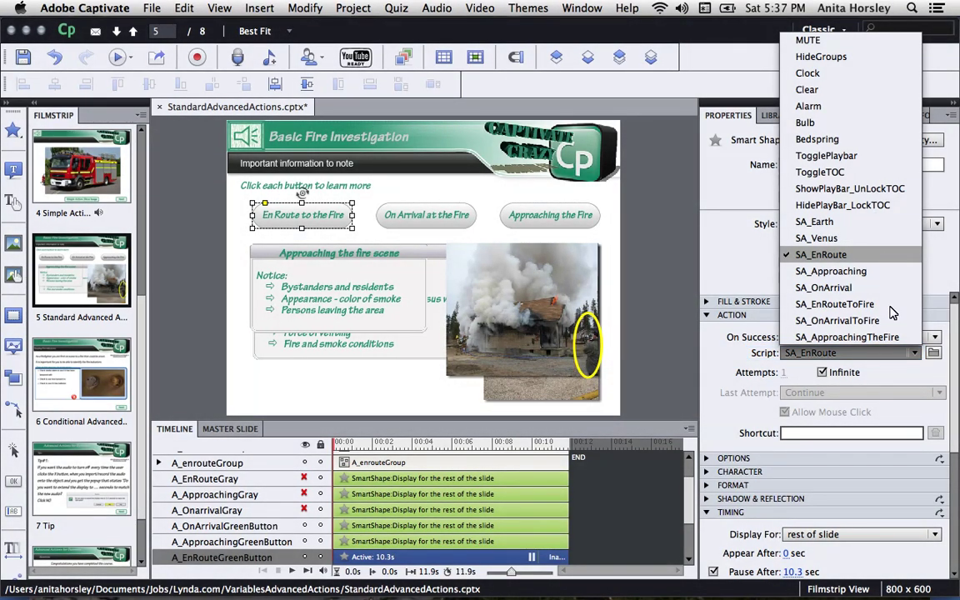
left_click(836, 304)
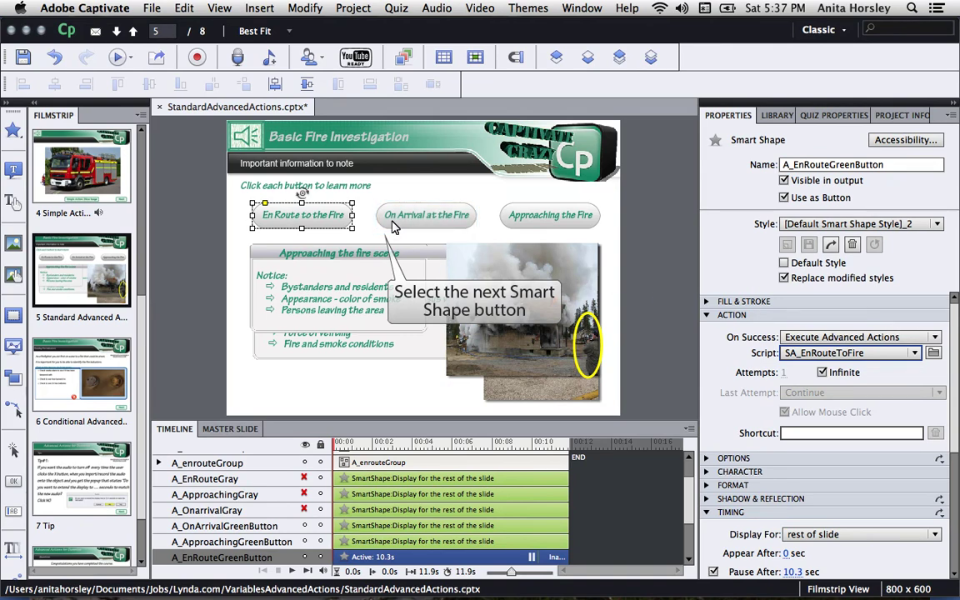
left_click(395, 227)
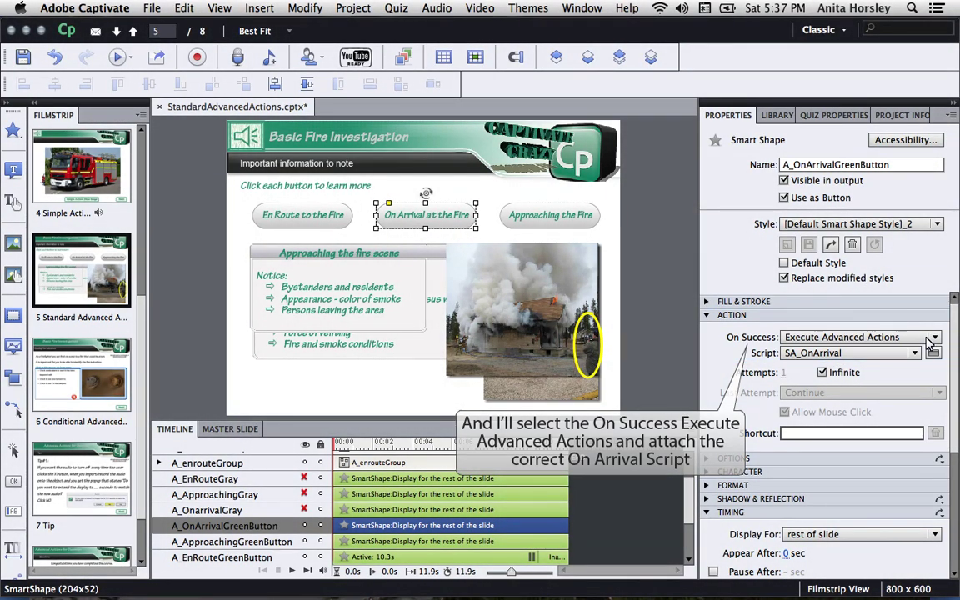
left_click(914, 353)
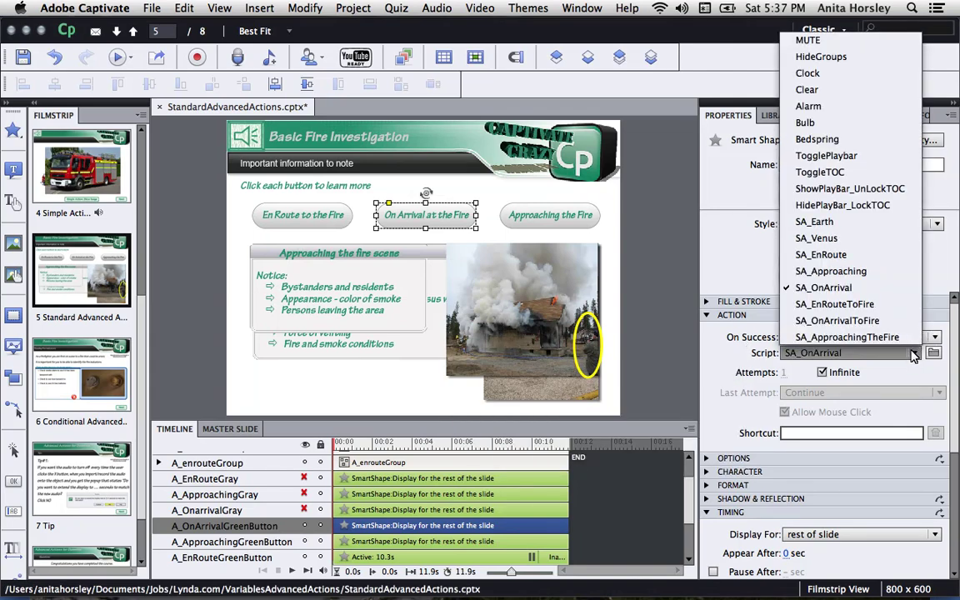
Choose SA_OnArrivalToFire as the On Arrival button's script and prepare to preview the project.
key("Up")
key("Up")
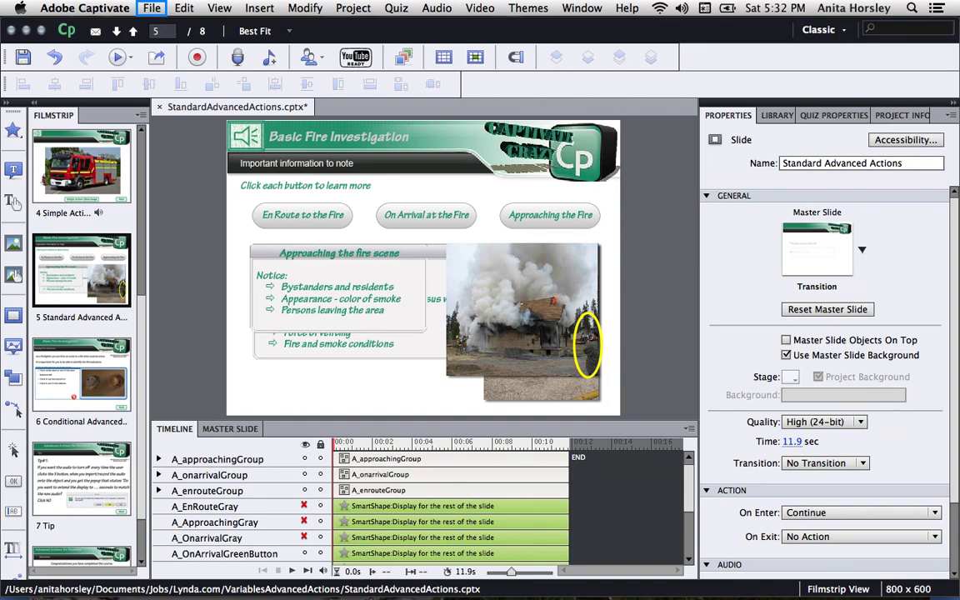
key("ctrl+F5")
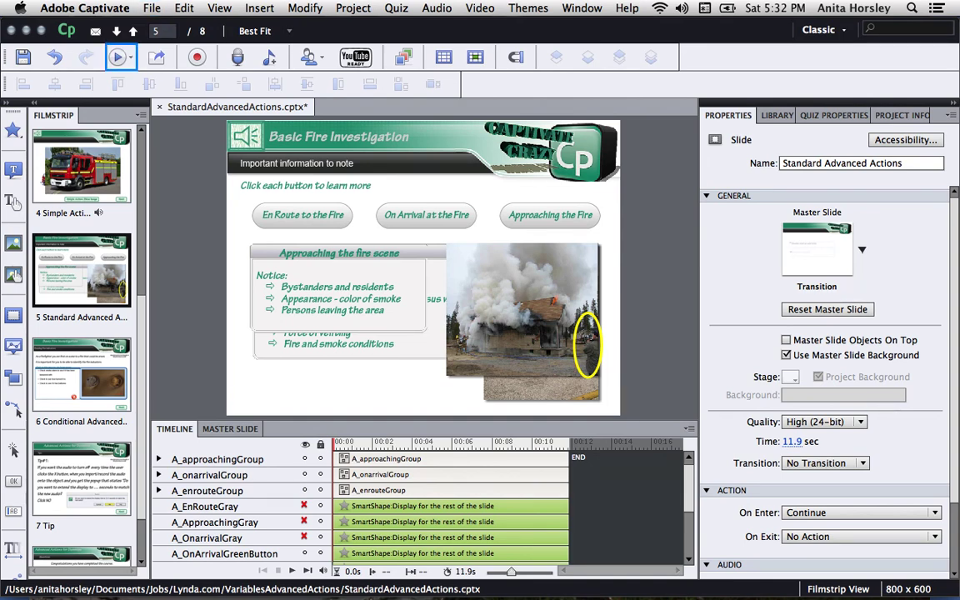